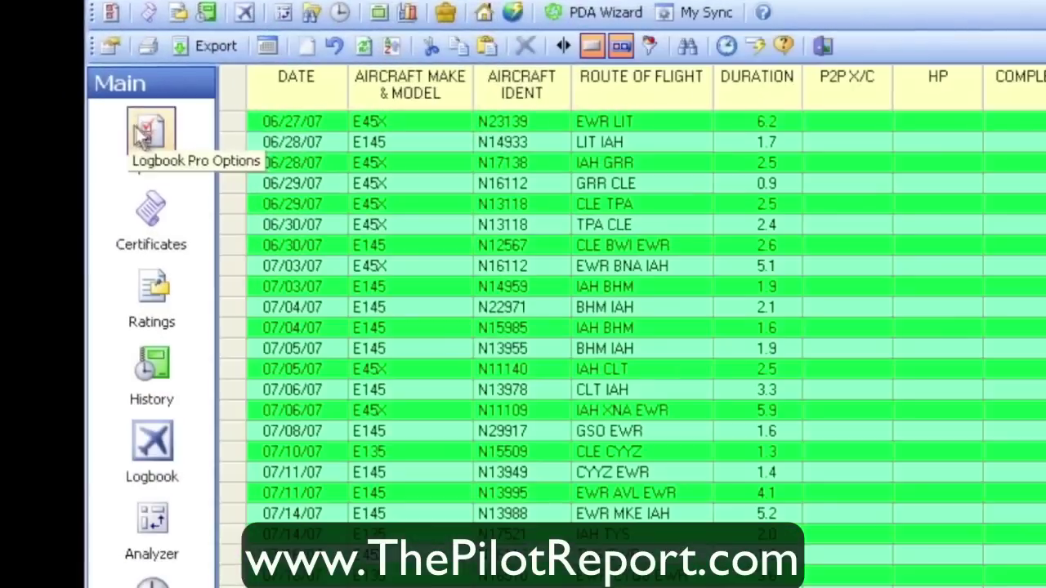
# Step: Show the Aircraft tab in Logbook Pro Options and scroll across the category, class and performance columns
pyautogui.click(57, 91)
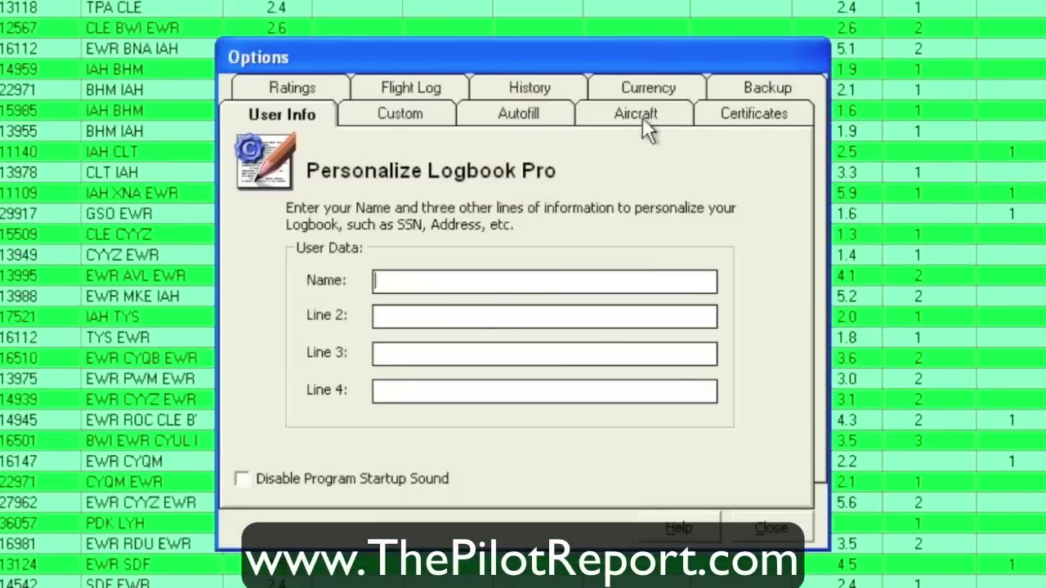
pyautogui.click(639, 115)
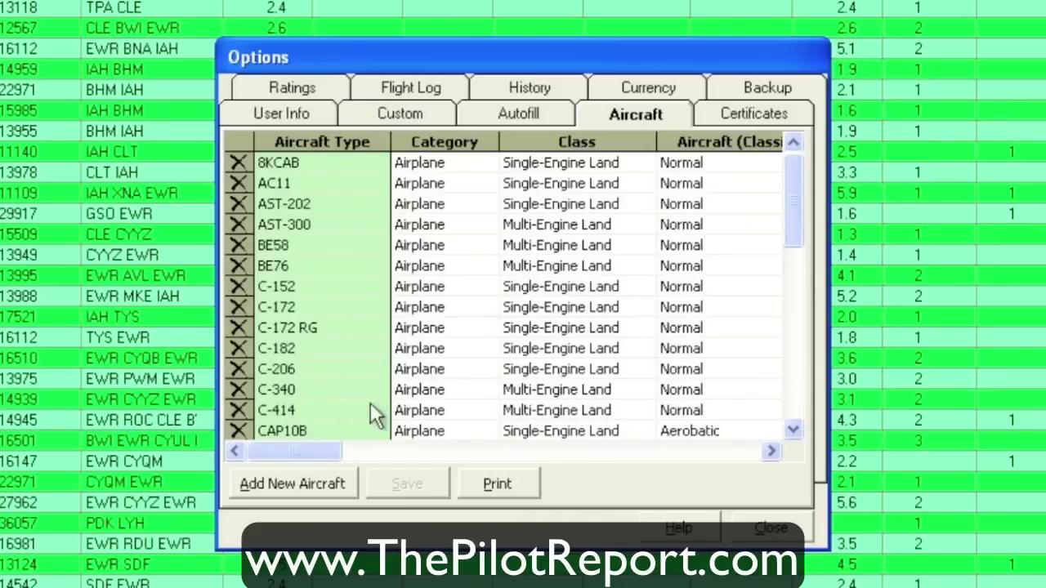
pyautogui.click(765, 446)
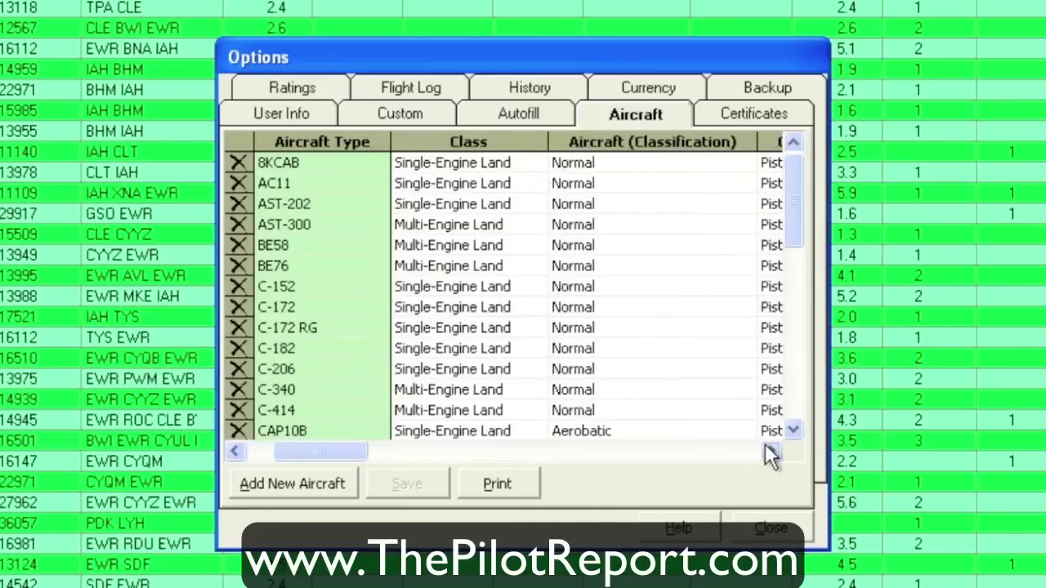
pyautogui.click(765, 445)
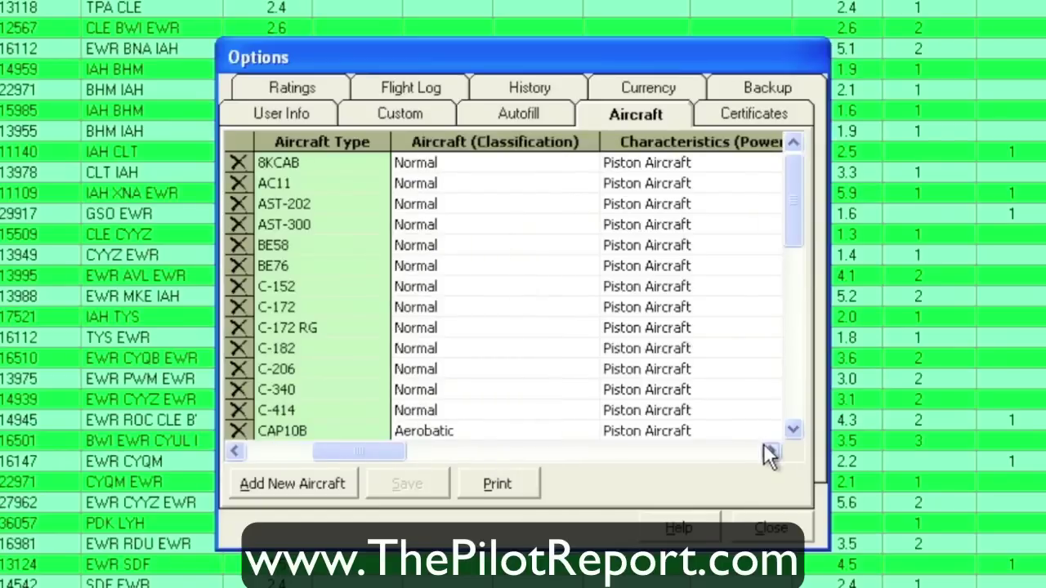
pyautogui.click(765, 446)
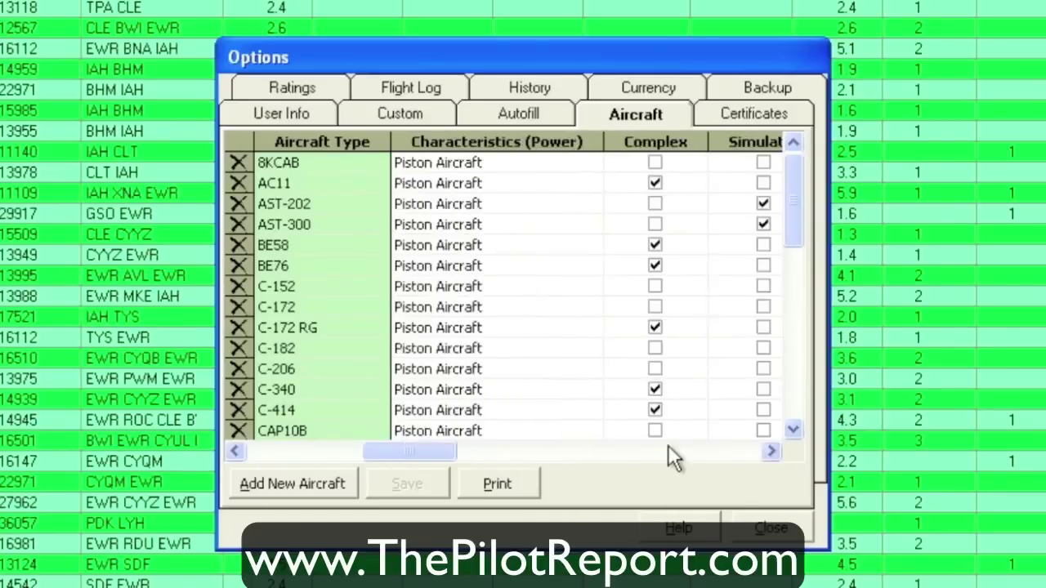
pyautogui.click(772, 452)
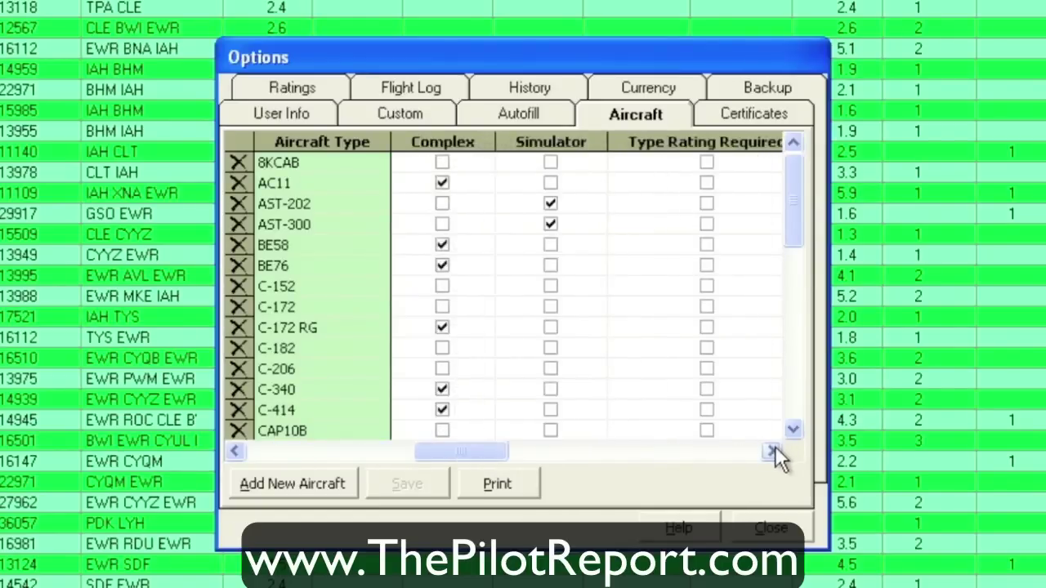
pyautogui.click(772, 452)
pyautogui.click(772, 452)
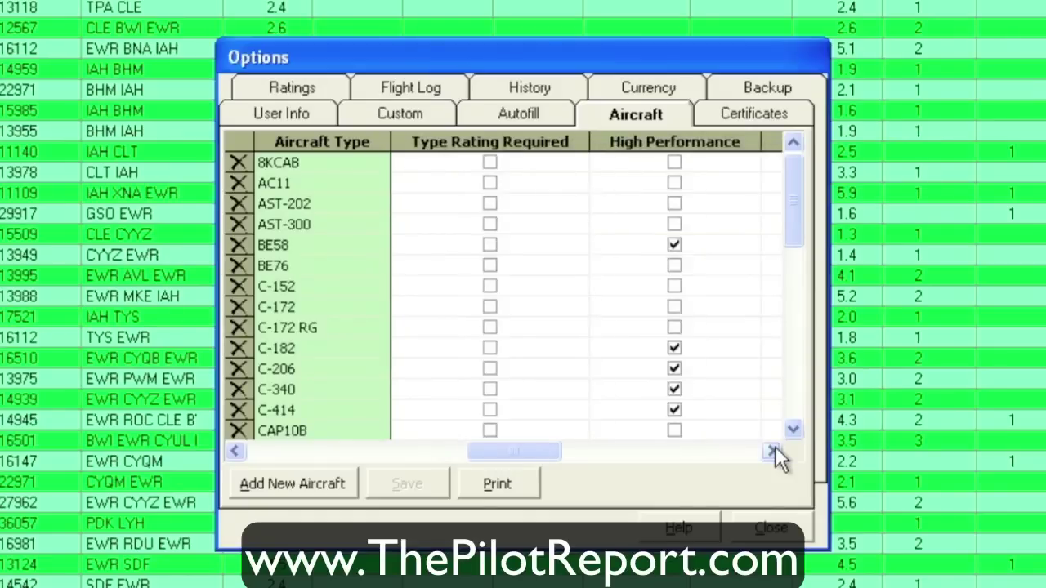
pyautogui.click(773, 452)
pyautogui.click(772, 452)
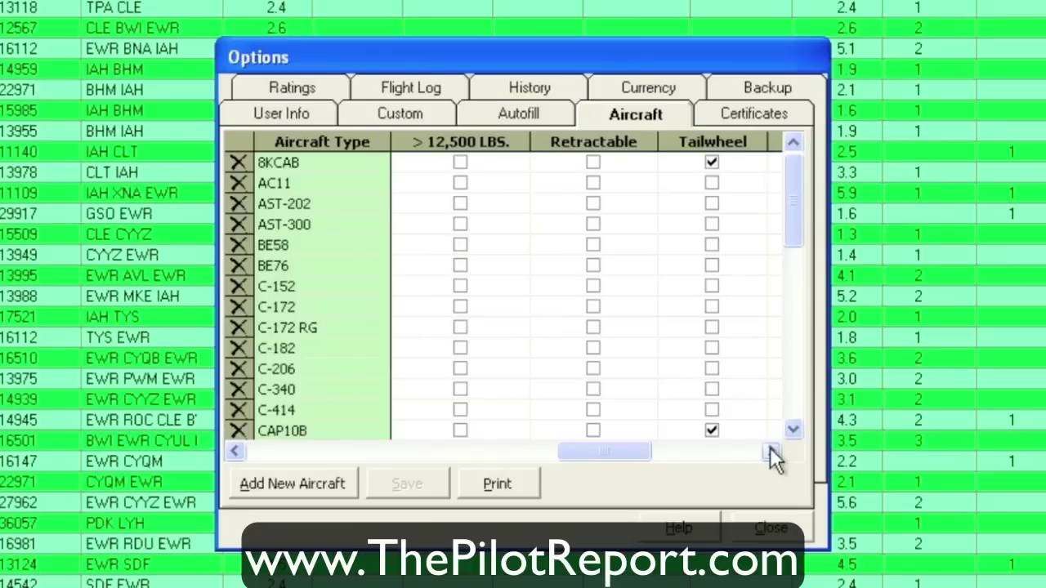
pyautogui.click(772, 452)
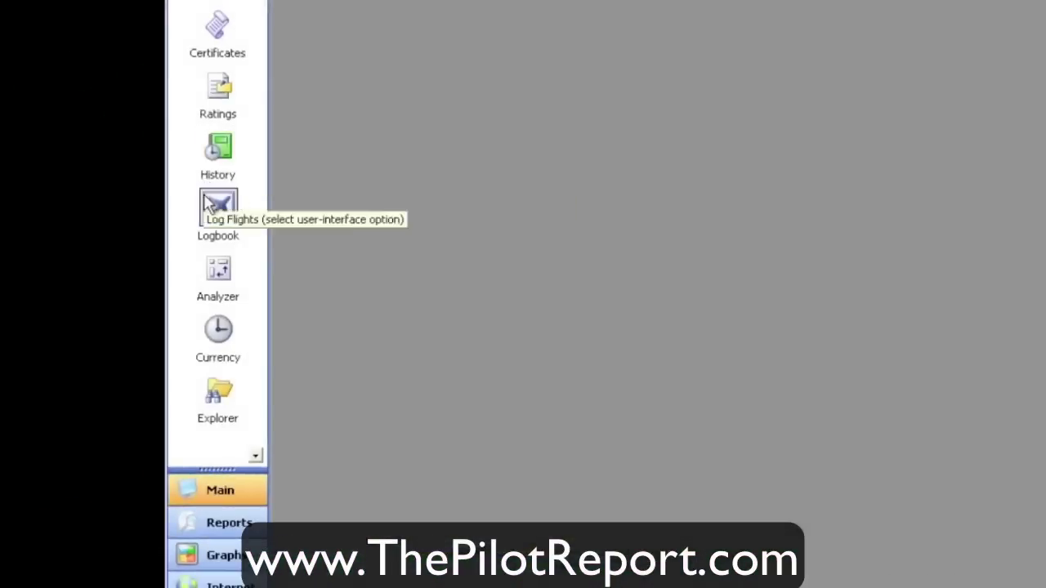
# Step: Open the logbook in Windows Style entry and review the aircraft types, keeping PA28-161
pyautogui.click(208, 208)
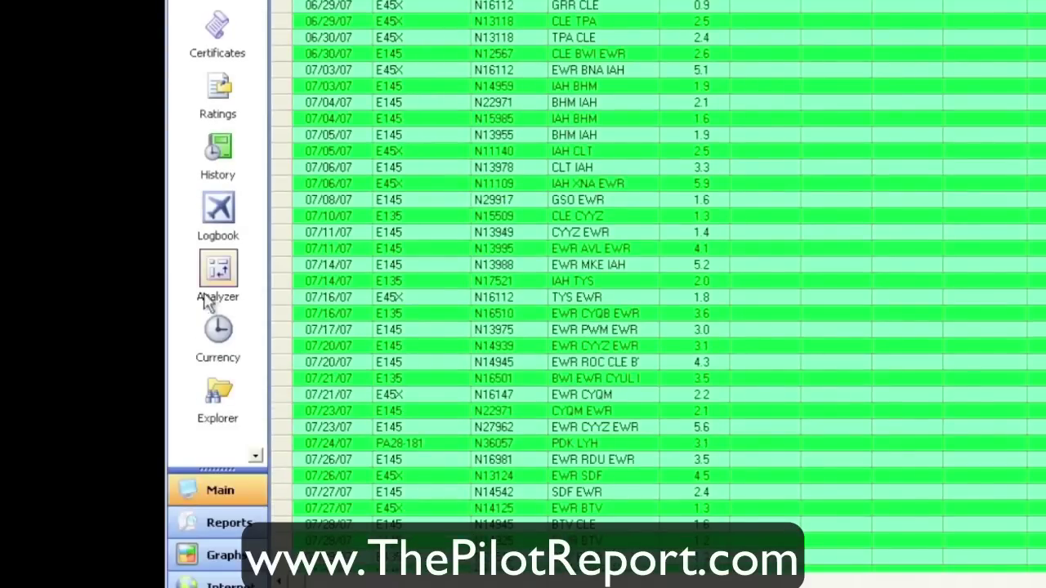
pyautogui.rightClick(213, 210)
pyautogui.click(257, 239)
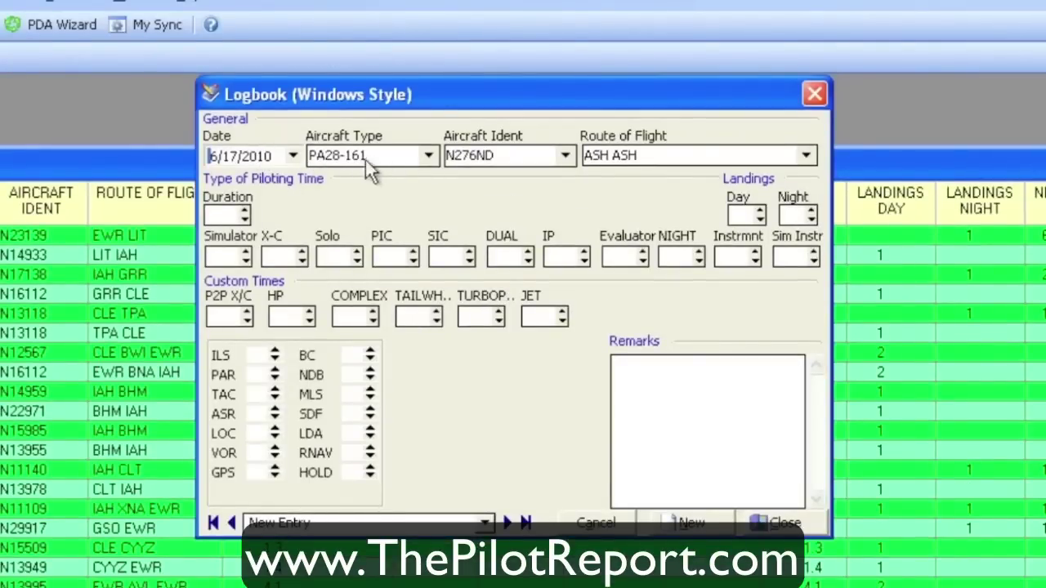
pyautogui.click(427, 155)
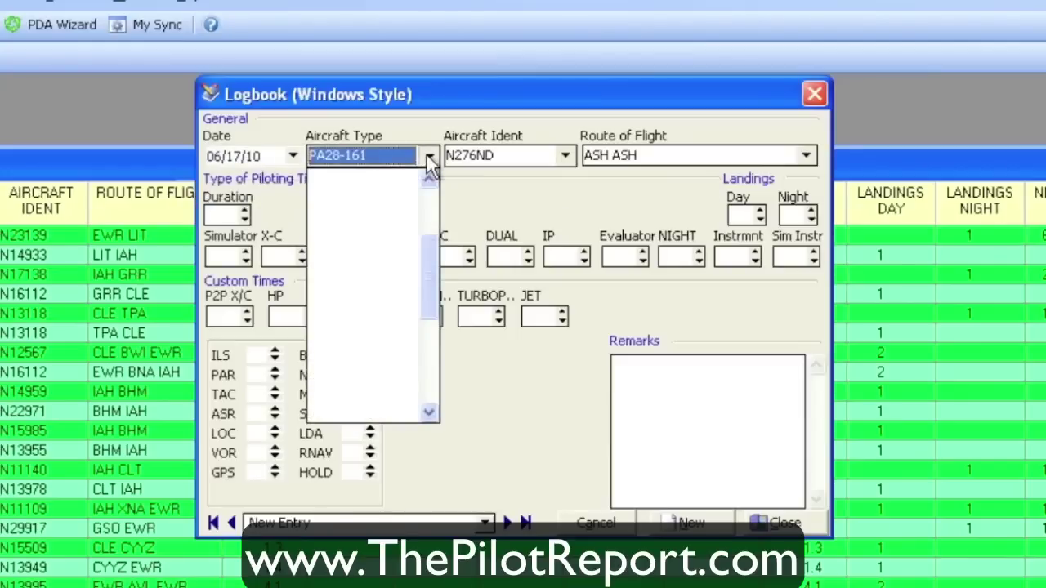
pyautogui.moveTo(427, 251); pyautogui.dragTo(430, 219)
pyautogui.scroll(-2, 432, 236)
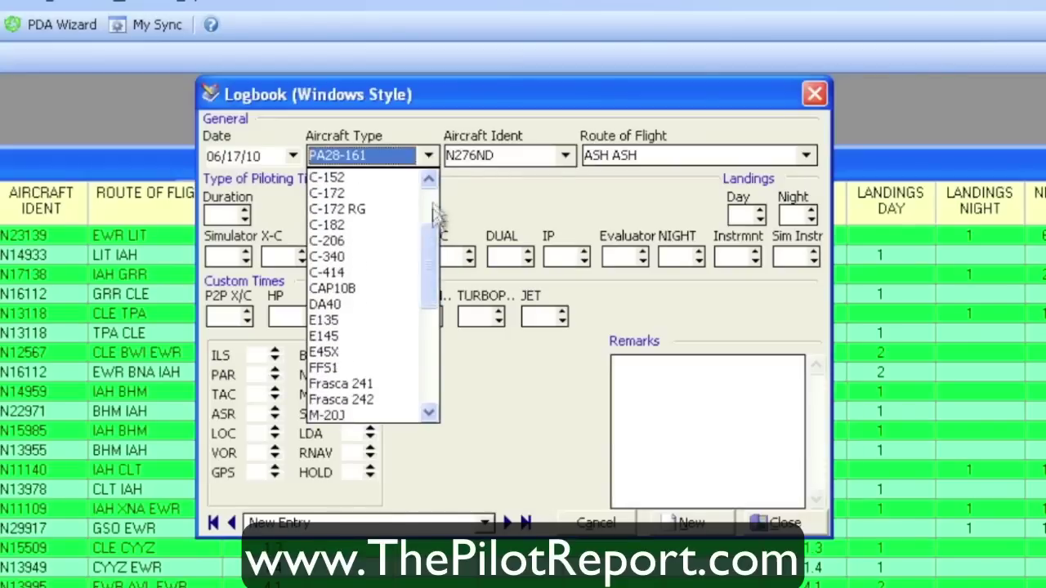
pyautogui.click(429, 155)
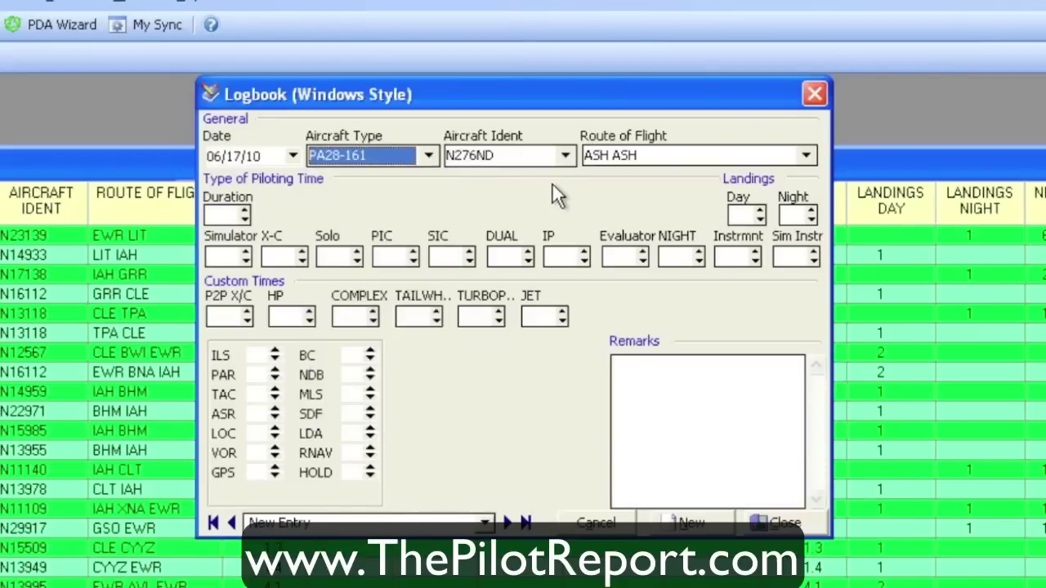
# Step: Review the aircraft idents, keeping N276ND, then close the entry form back to the spreadsheet logbook
pyautogui.click(565, 157)
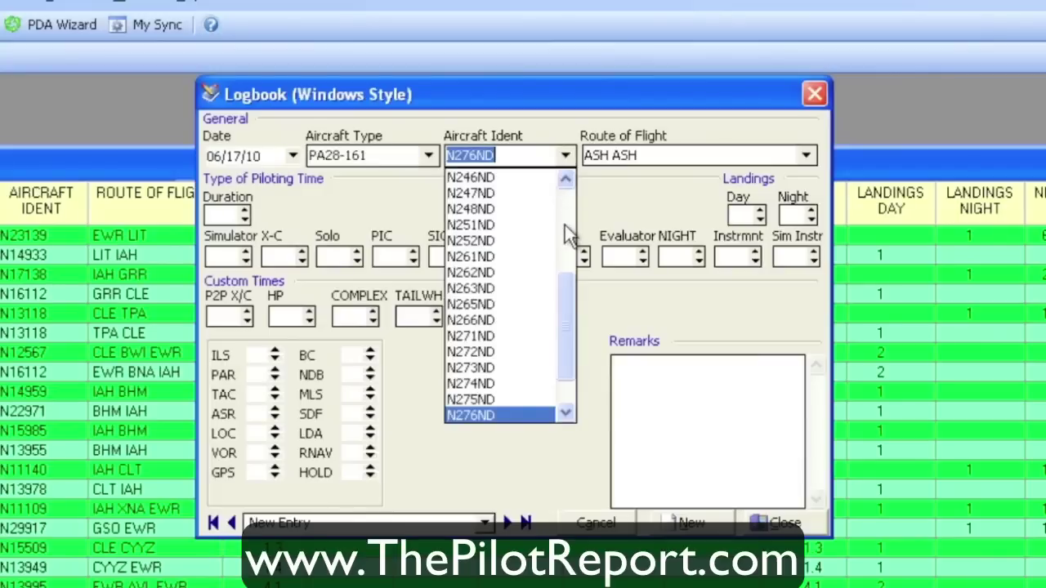
pyautogui.moveTo(565, 284); pyautogui.dragTo(569, 213)
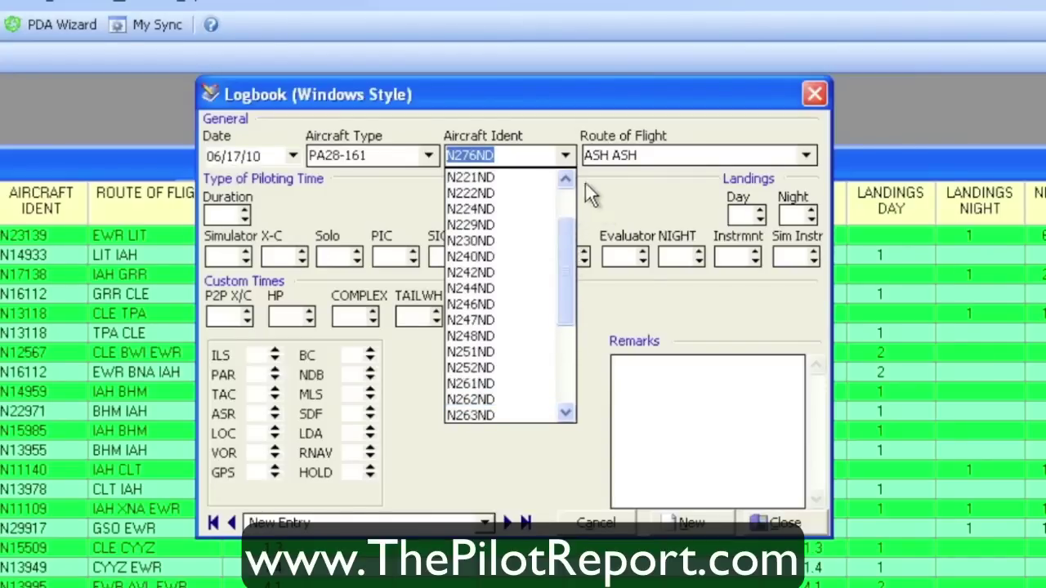
pyautogui.click(567, 154)
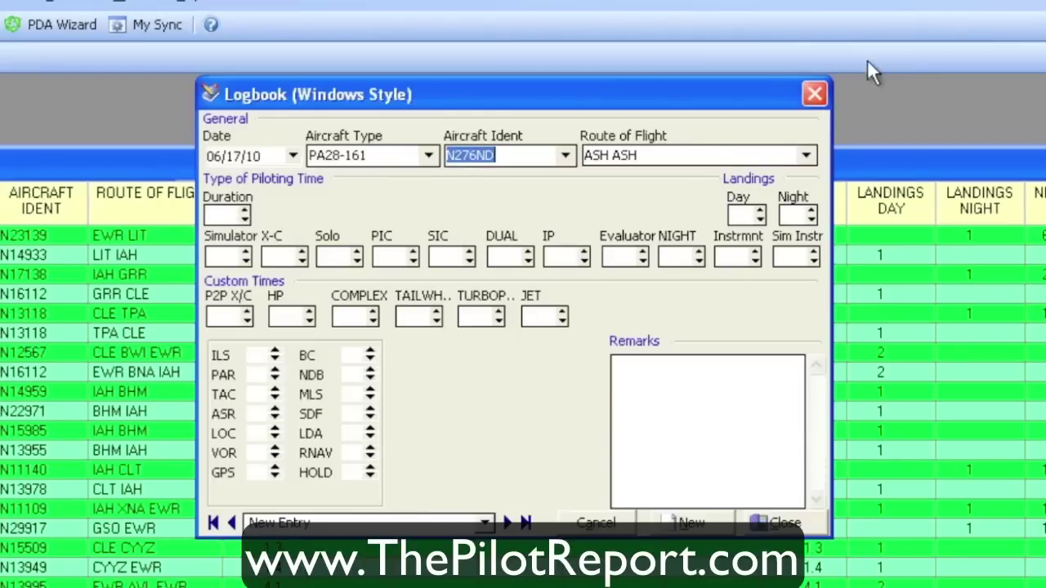
pyautogui.click(815, 95)
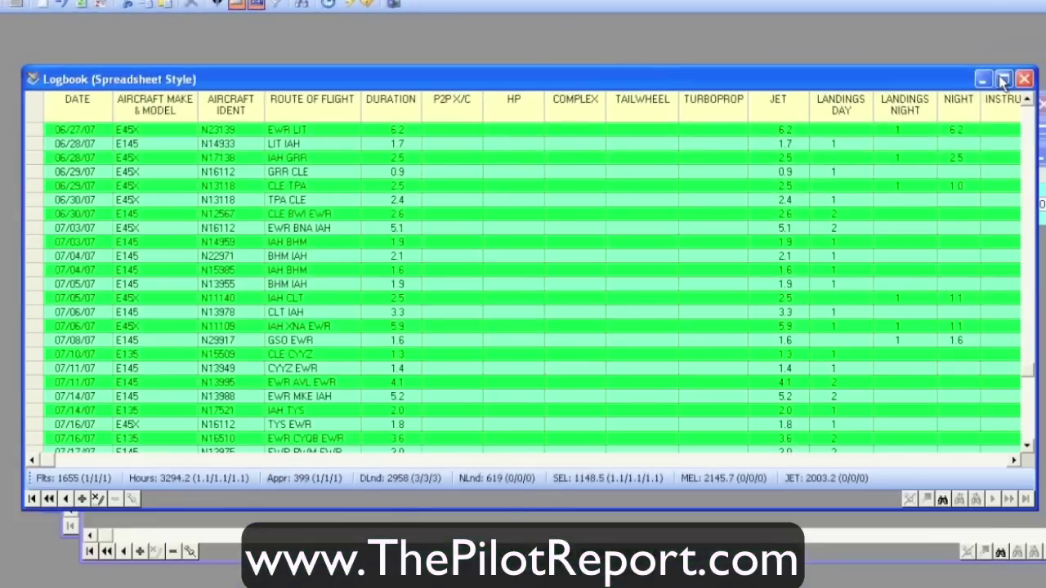
# Step: Maximize the Logbook window to fill the screen
pyautogui.click(1003, 79)
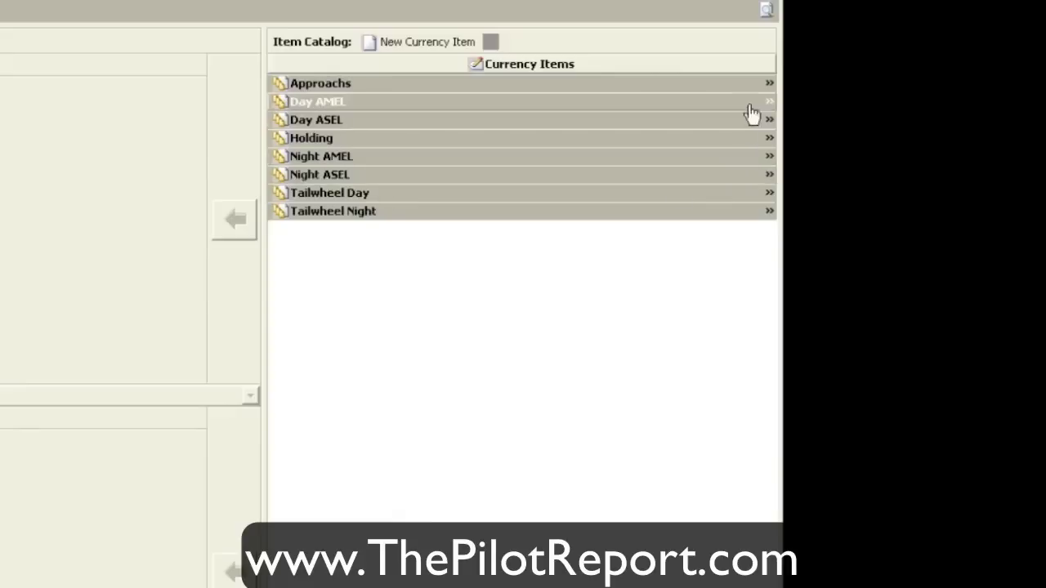
# Step: Expand the Approachs currency item, then move down to the Day AMEL rule
pyautogui.click(769, 85)
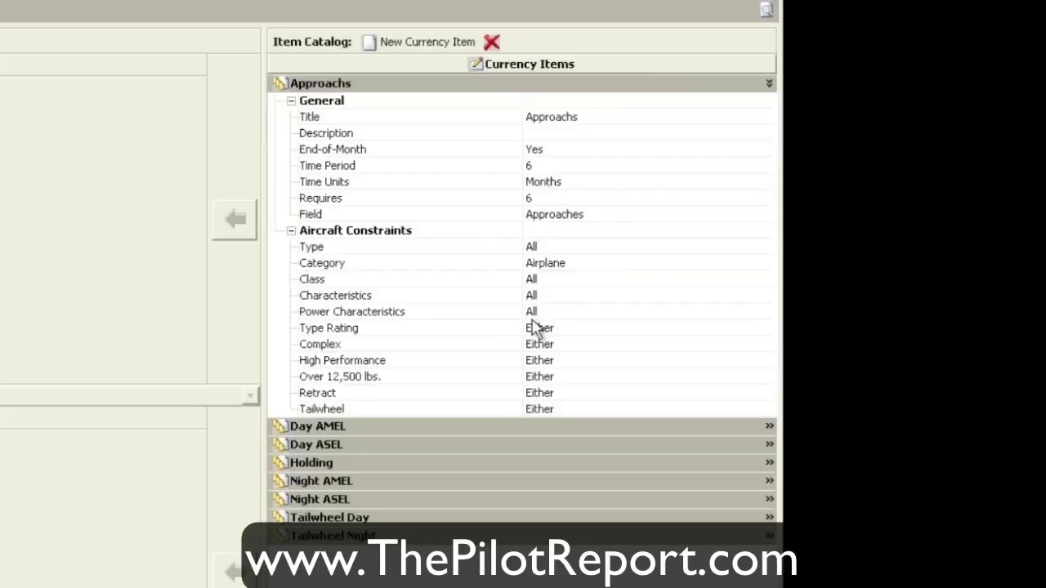
pyautogui.press('Down')
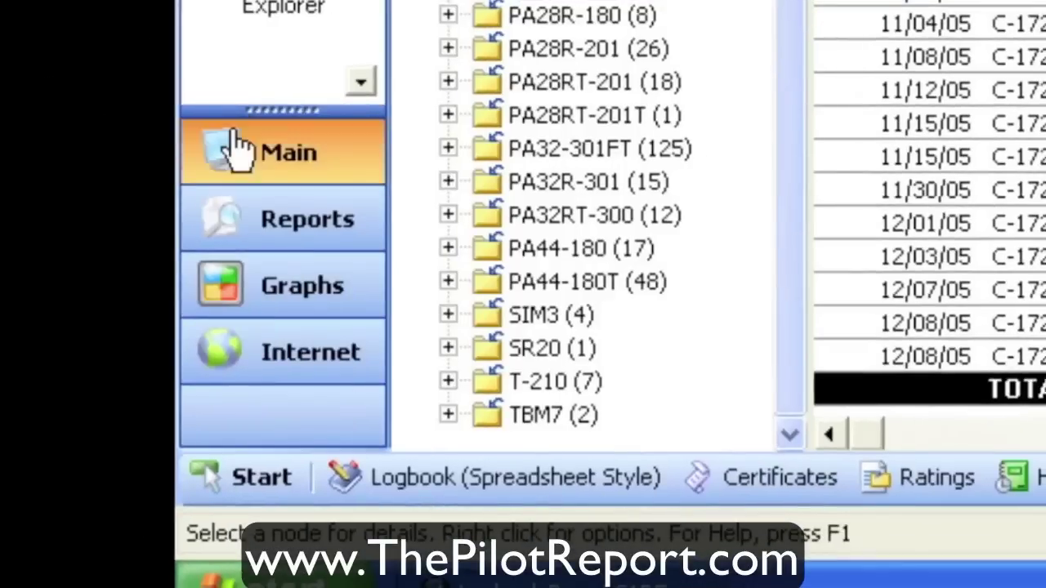
# Step: Run the Aircraft Configuration Totals Summary report from the Aircraft reports over All Data
pyautogui.click(258, 216)
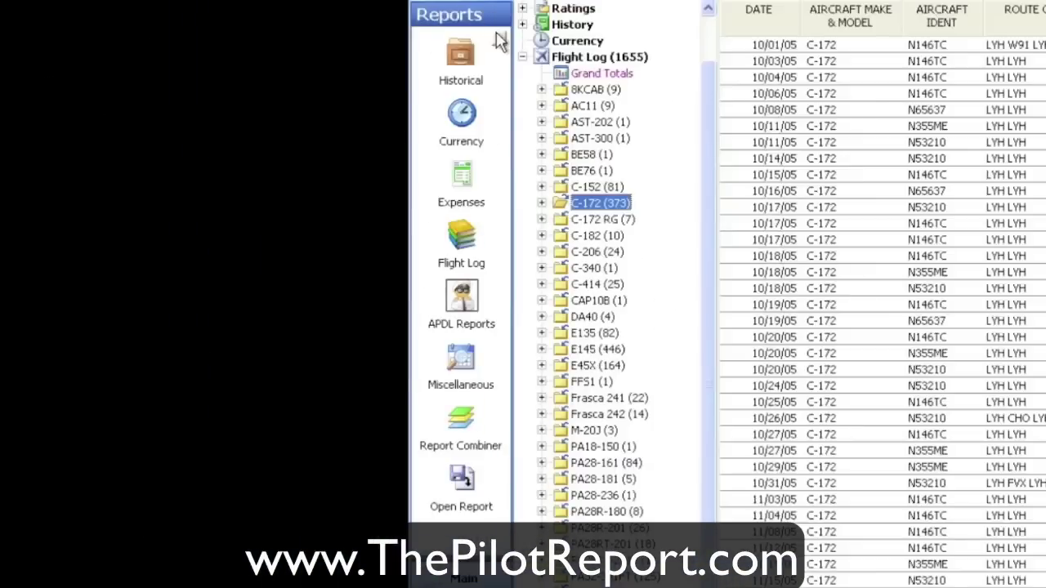
pyautogui.click(500, 41)
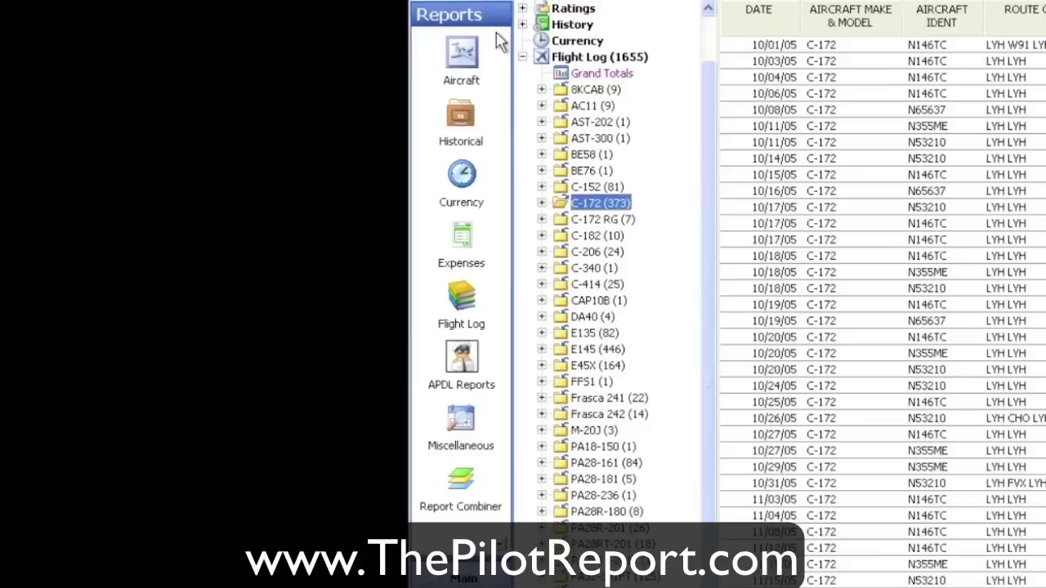
pyautogui.click(464, 51)
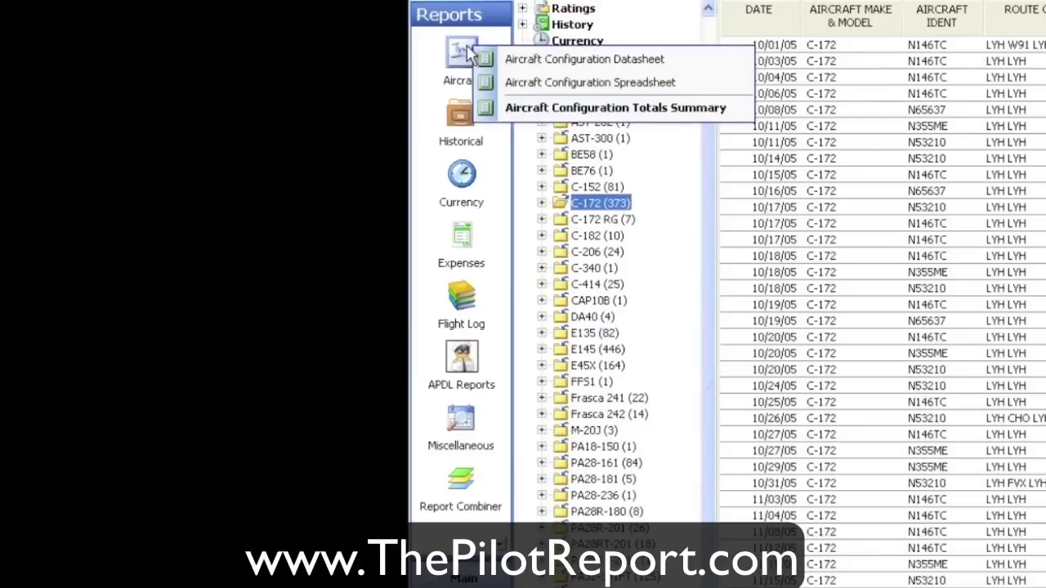
pyautogui.click(559, 109)
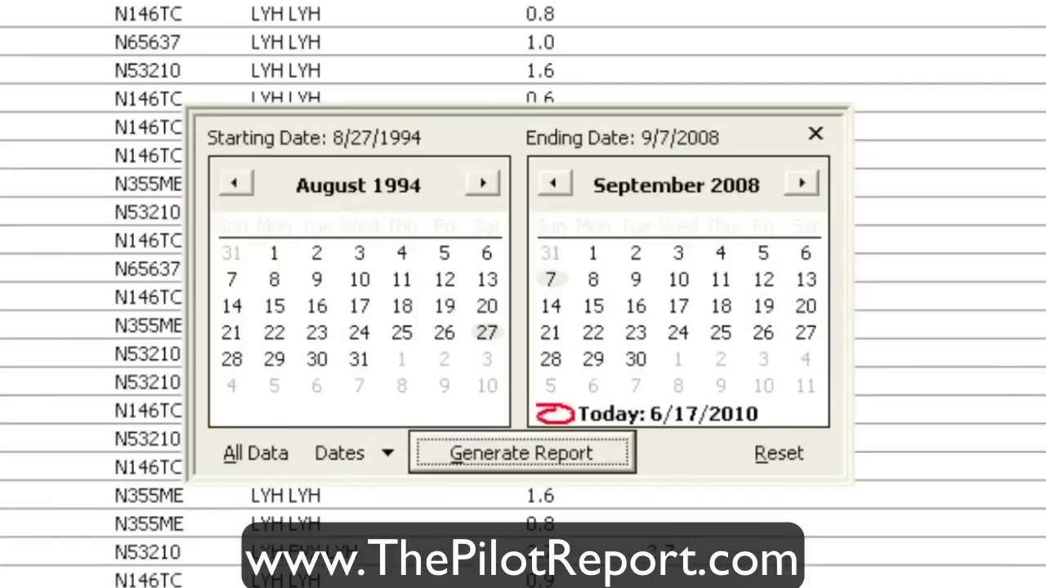
pyautogui.click(253, 454)
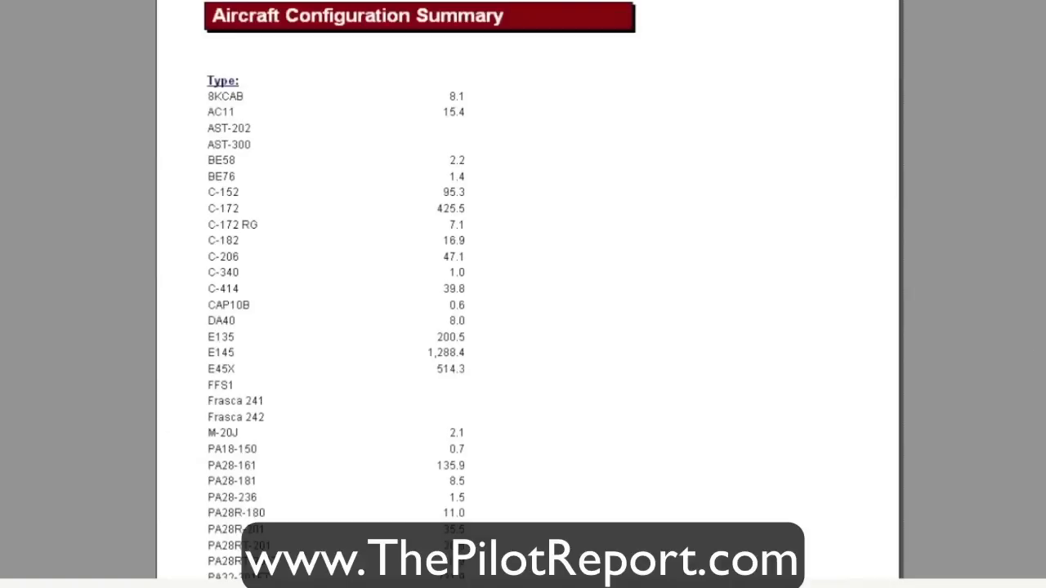
# Step: Scroll through the aircraft summary, then bring up the Currency report
pyautogui.scroll(-3, 523, 294)
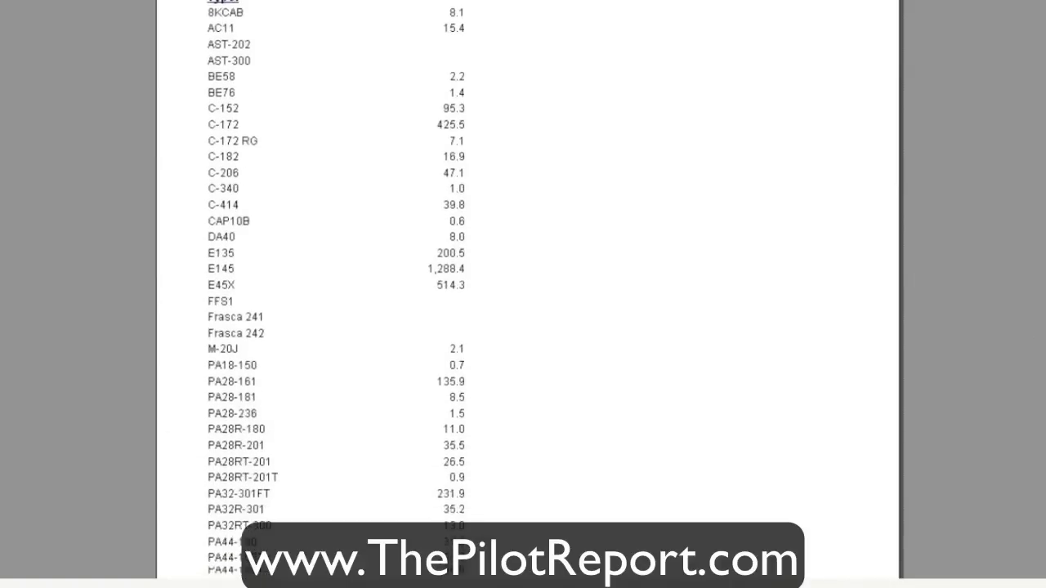
pyautogui.scroll(3, 523, 295)
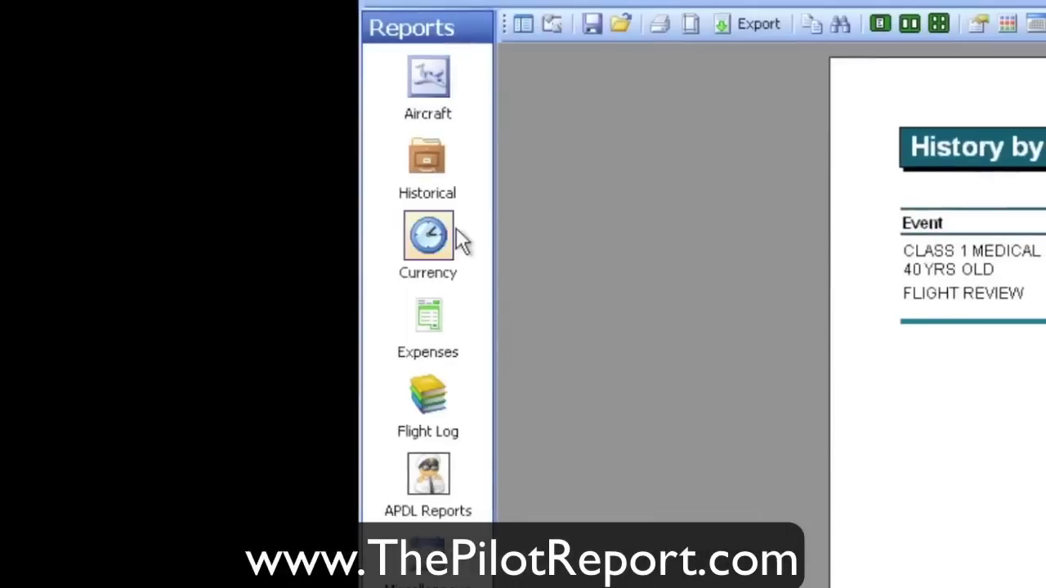
pyautogui.click(432, 239)
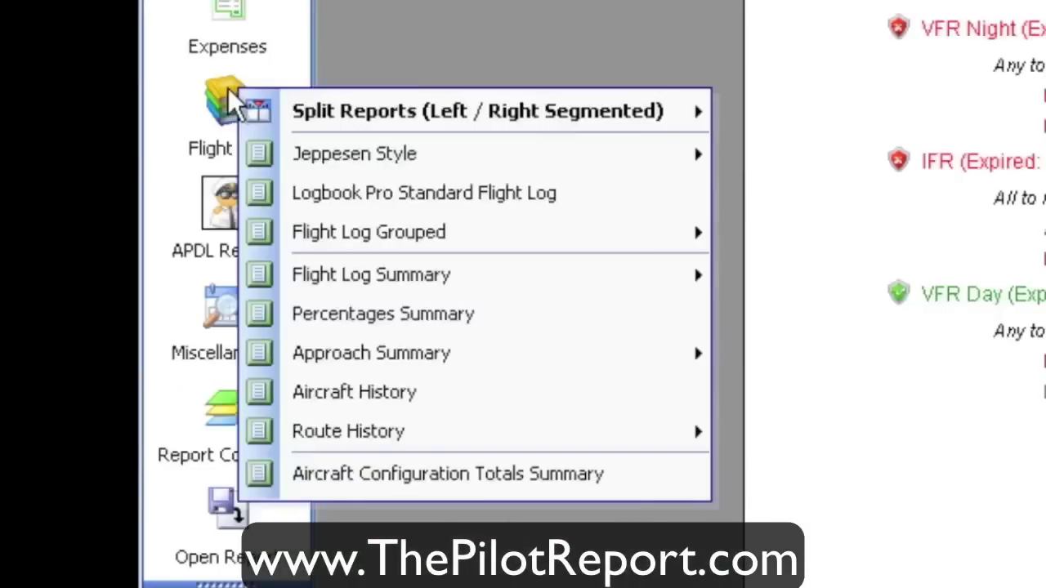
# Step: Run the Flight Log Summary Grand Totals report over All Data
pyautogui.moveTo(319, 282)
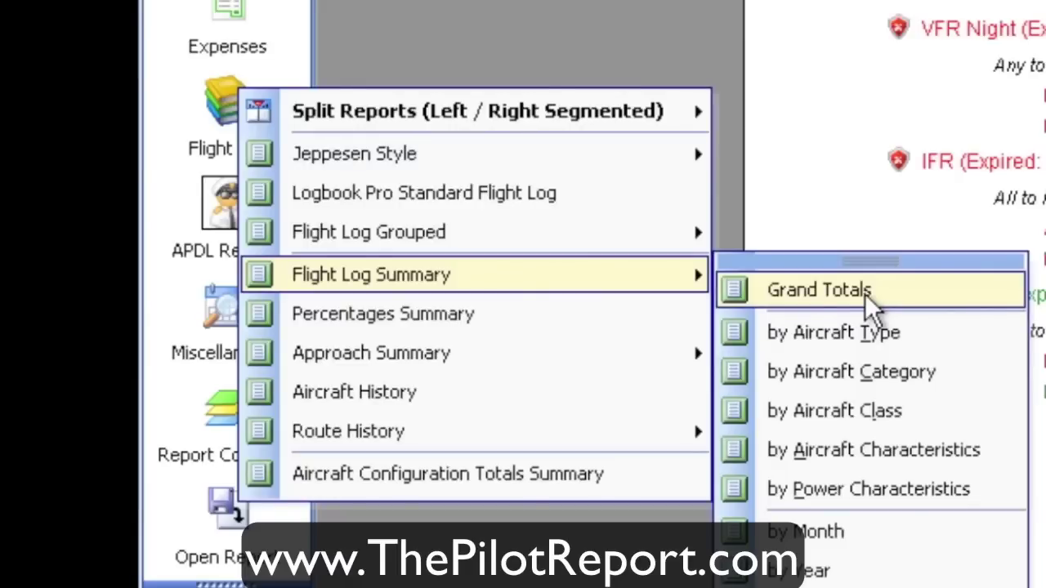
pyautogui.moveTo(564, 351)
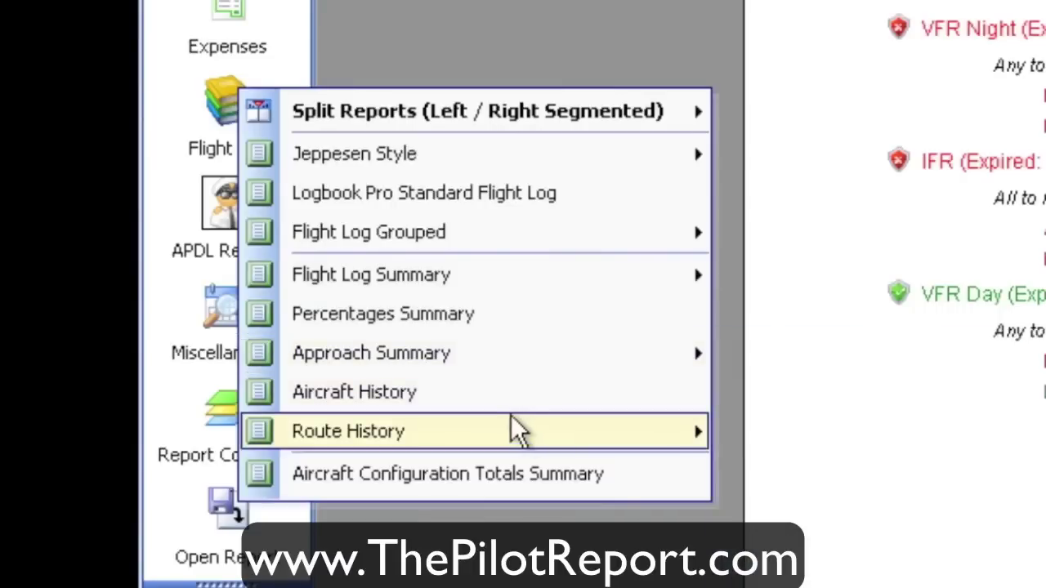
pyautogui.moveTo(518, 430)
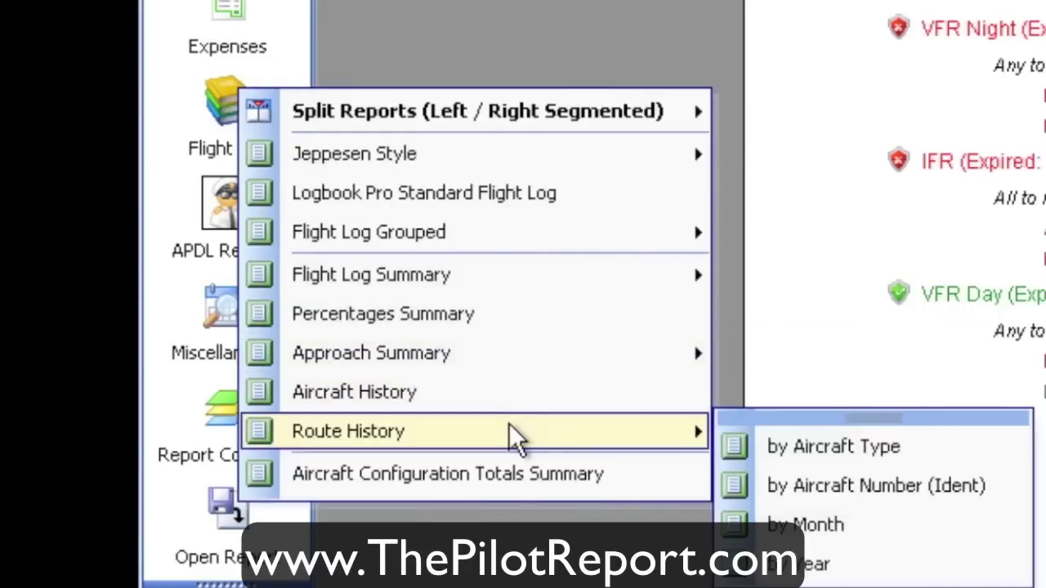
pyautogui.moveTo(564, 290)
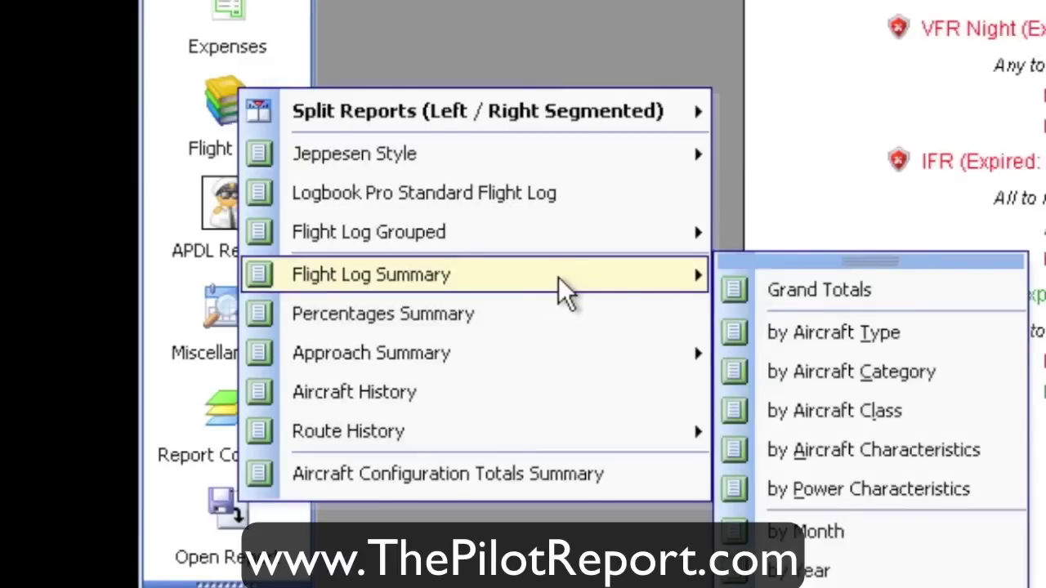
pyautogui.click(809, 296)
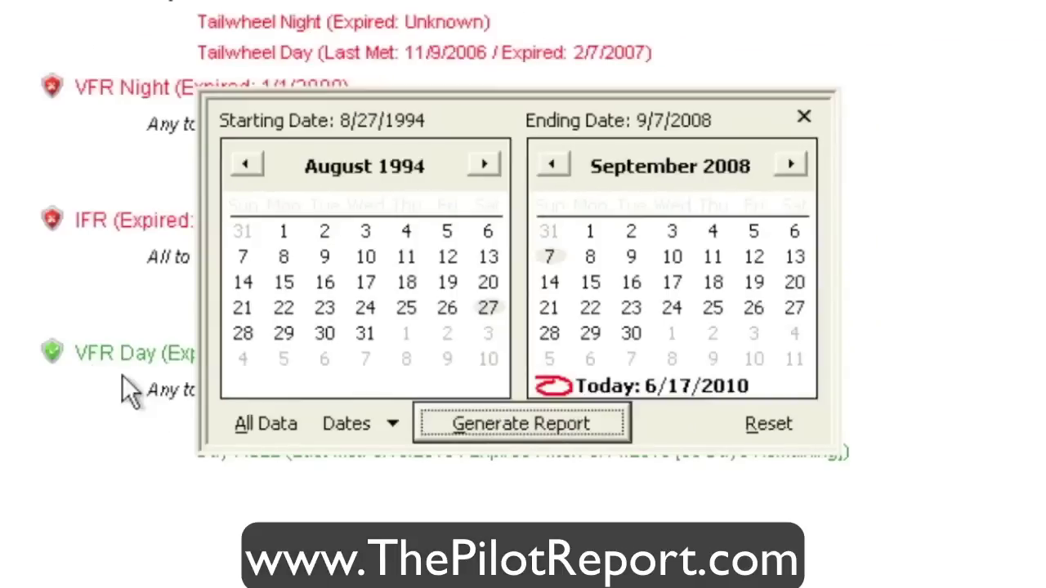
pyautogui.click(253, 423)
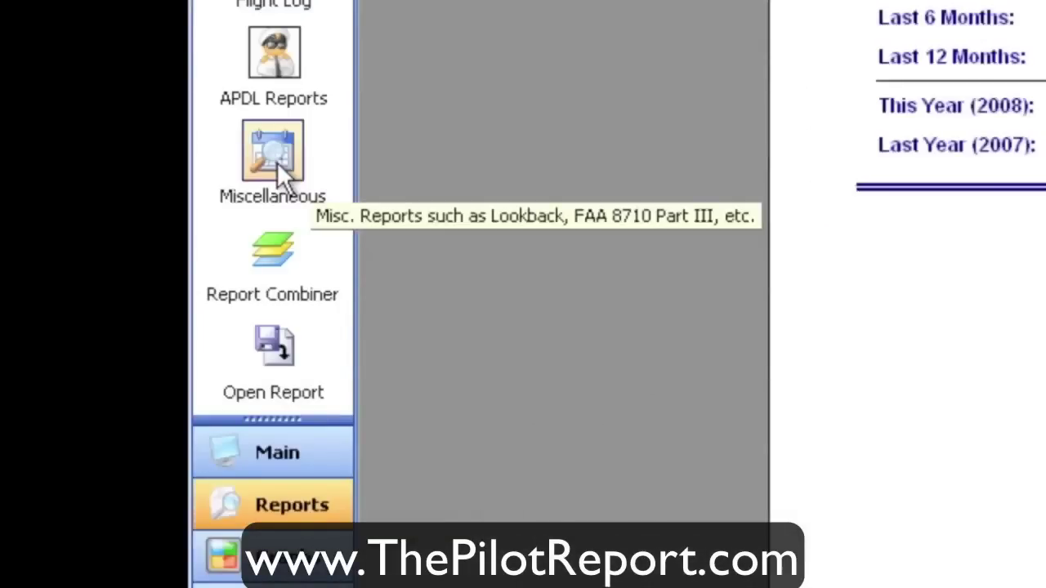
# Step: Generate the FAA Form 8710-1 Part III report at Page Width zoom and scroll to section III
pyautogui.click(277, 161)
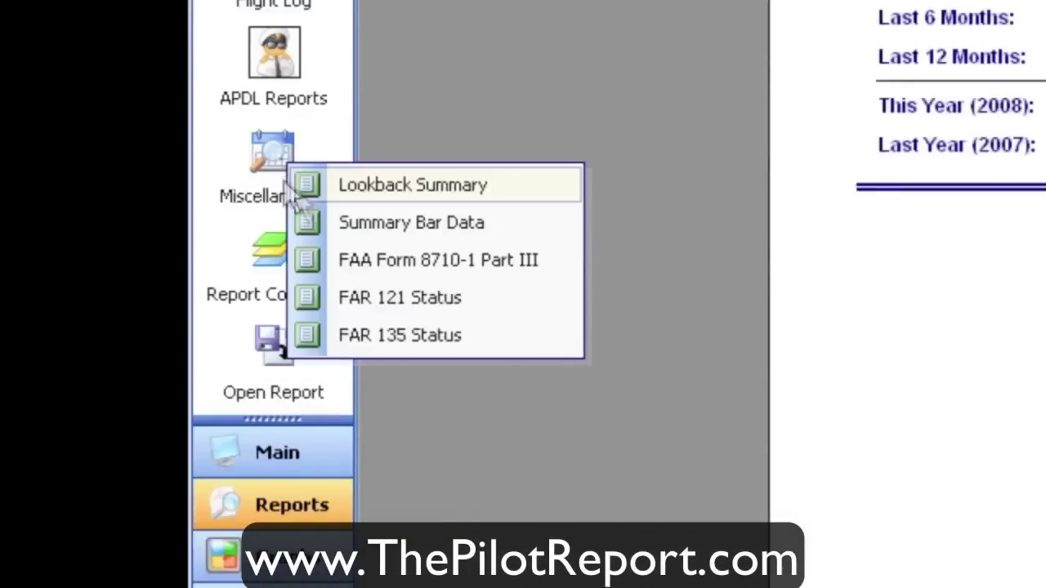
pyautogui.click(458, 262)
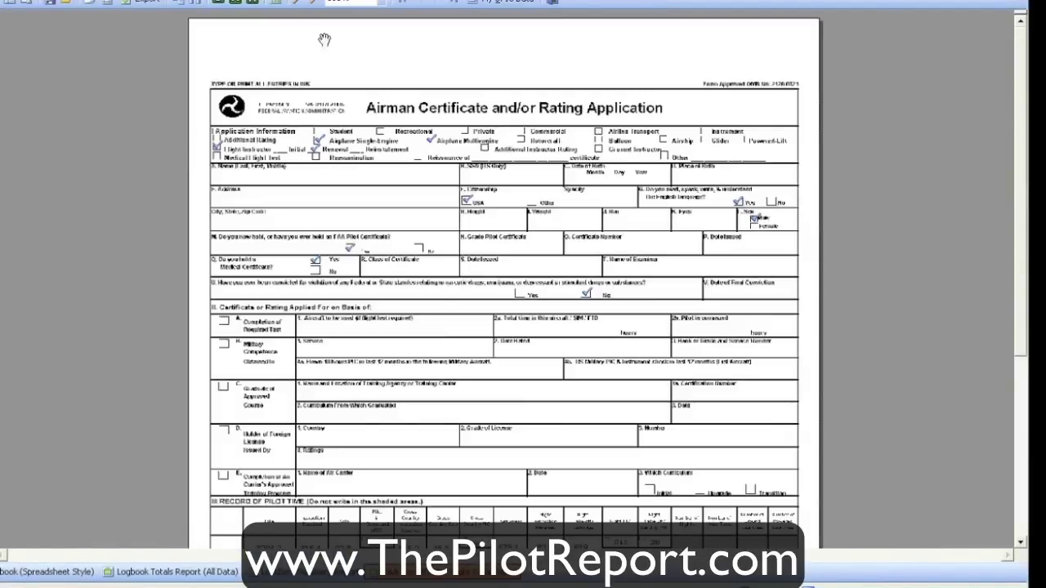
pyautogui.click(381, 3)
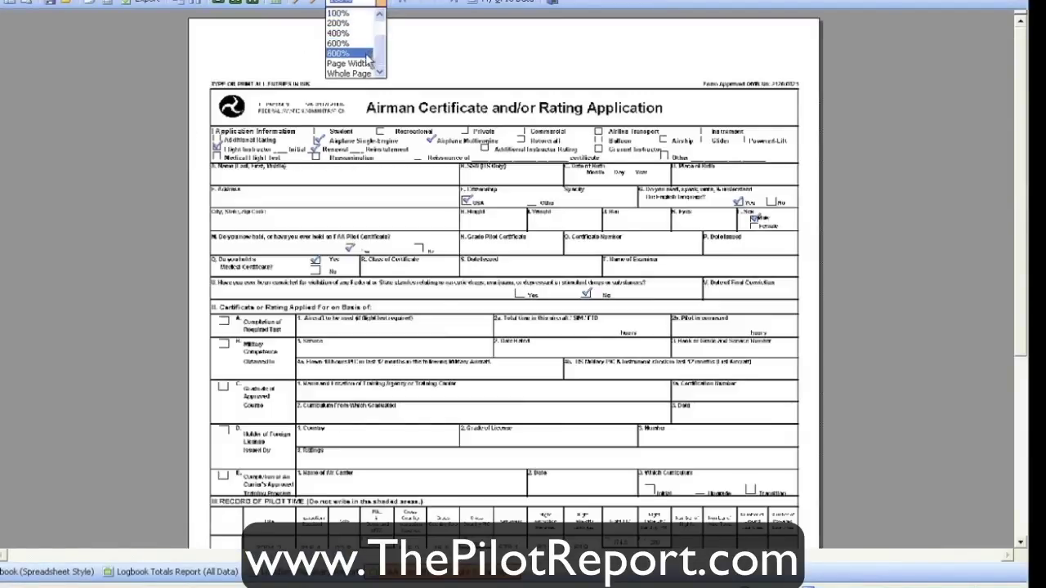
pyautogui.click(364, 61)
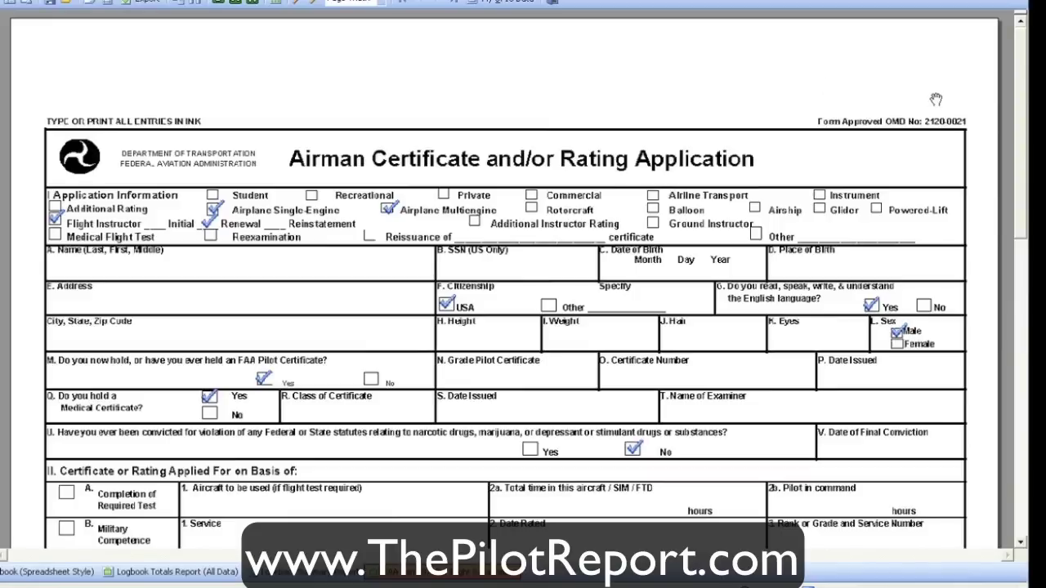
pyautogui.moveTo(1026, 108); pyautogui.dragTo(1023, 333)
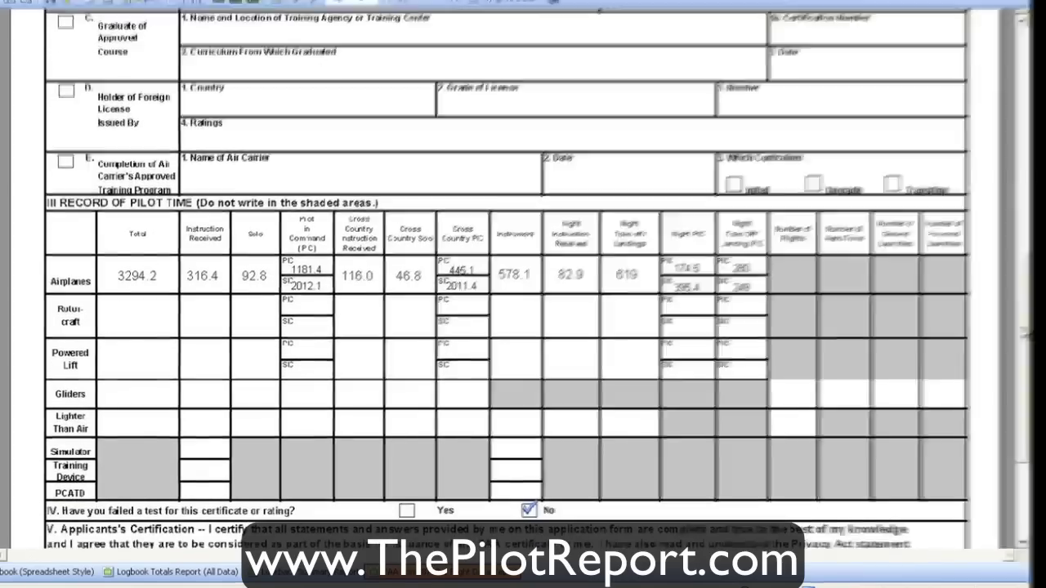